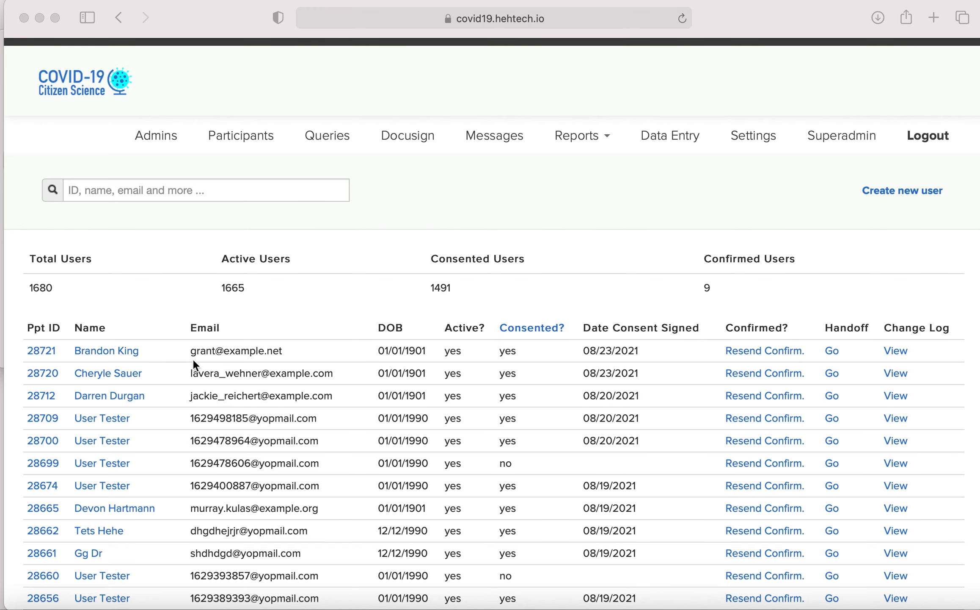
# Step: Open the first listed participant's record for editing and look over its account fields and settings
pyautogui.scroll(-1, 178, 455)
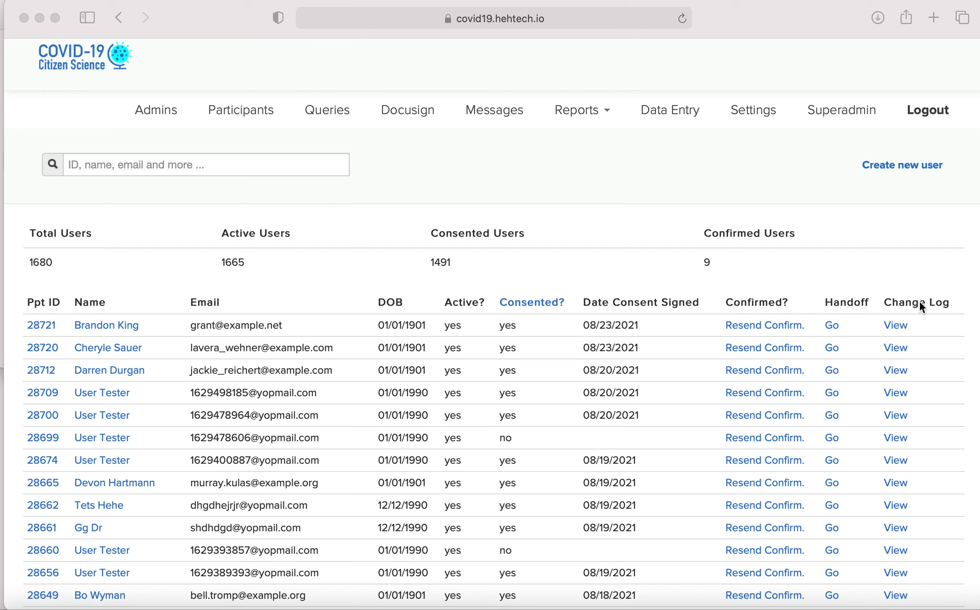
pyautogui.click(45, 325)
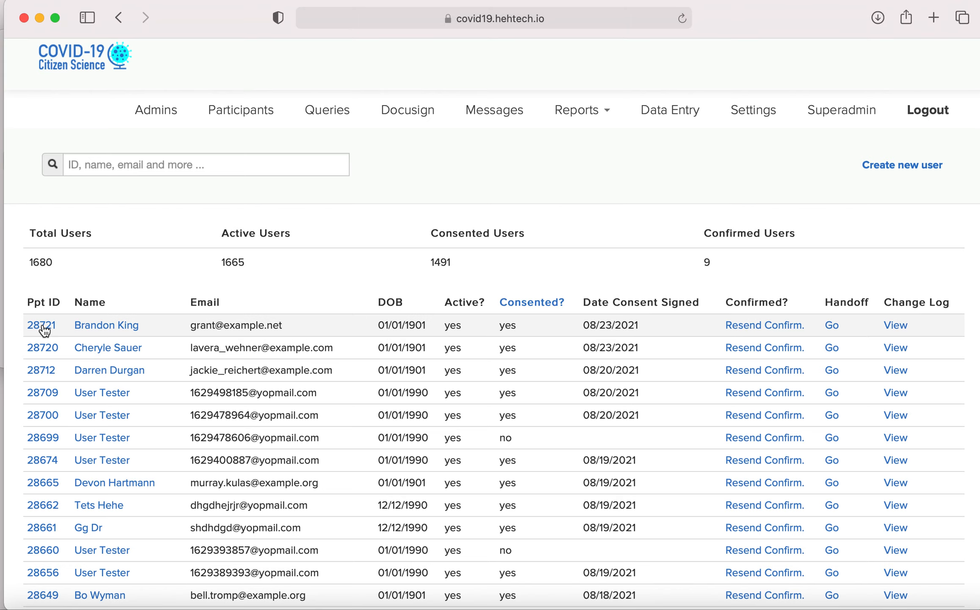
pyautogui.click(43, 325)
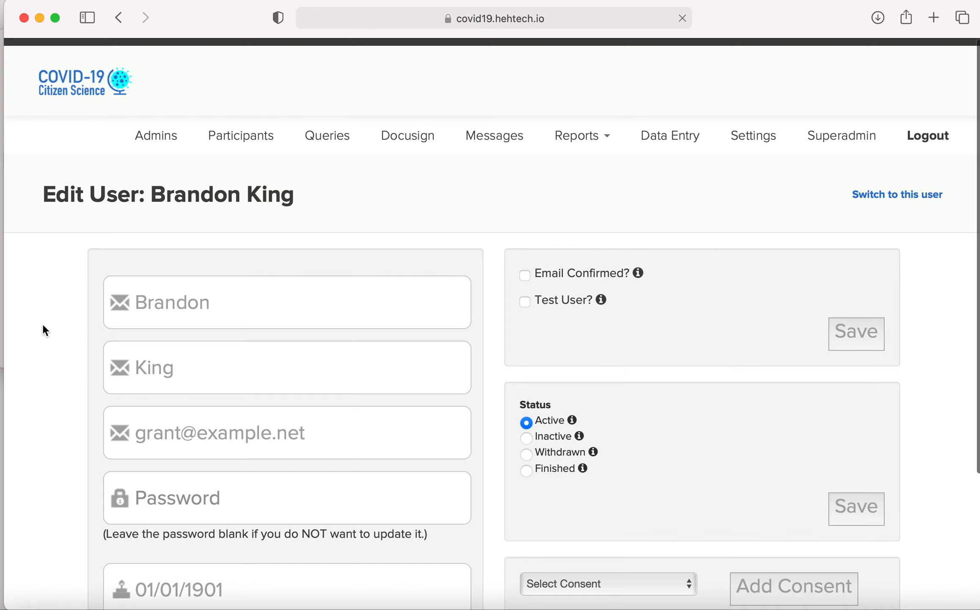
pyautogui.scroll(-5, 43, 323)
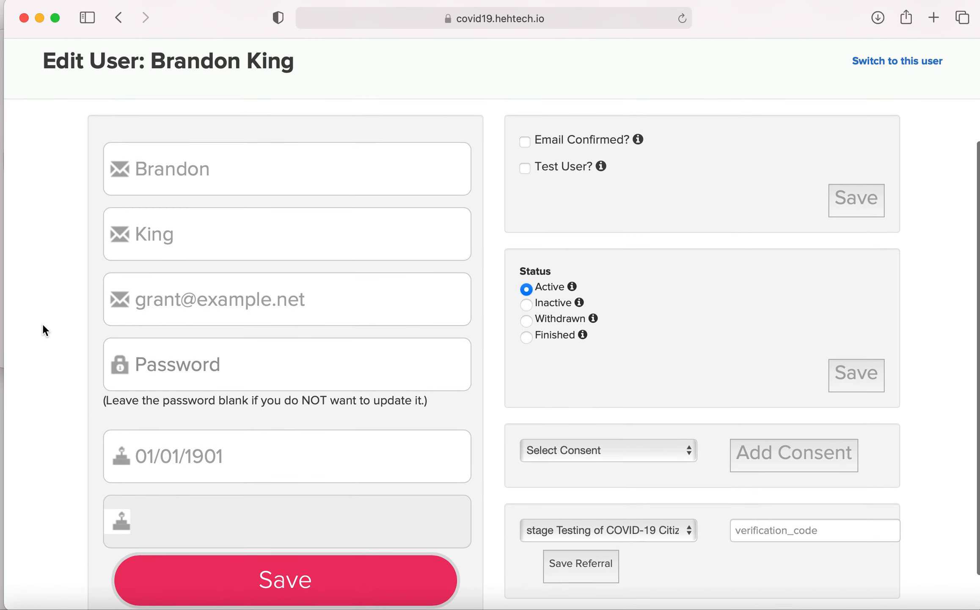
pyautogui.scroll(1, 42, 323)
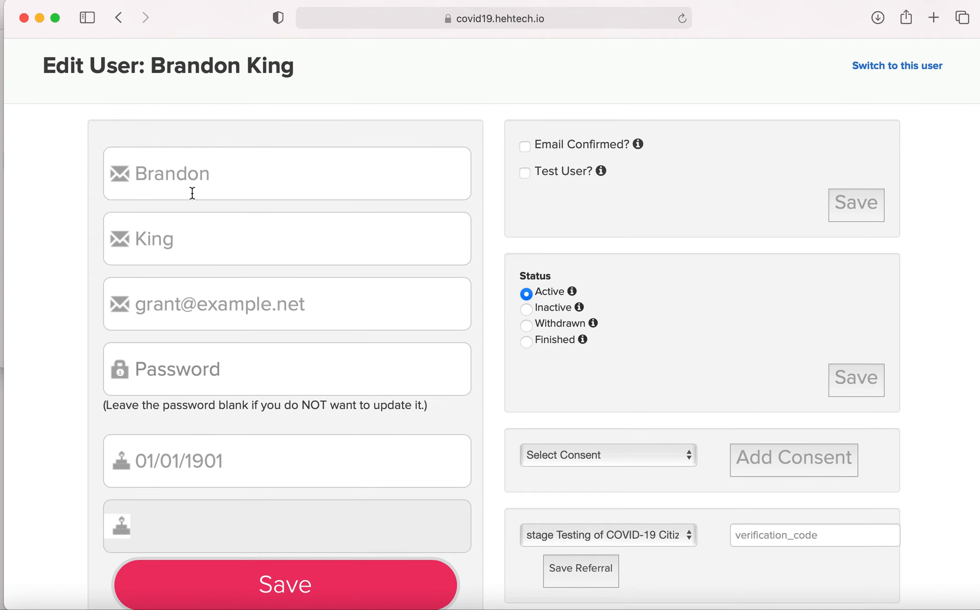
# Step: Add an "s" to the end of the participant's last name, save the record and refresh the user list
pyautogui.click(178, 239)
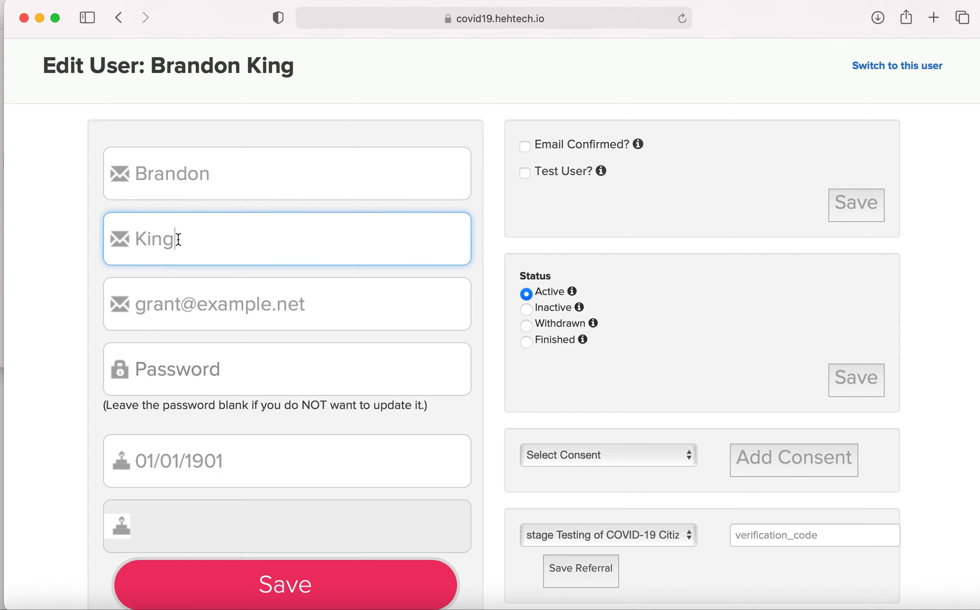
pyautogui.write('s')
pyautogui.scroll(-2, 147, 197)
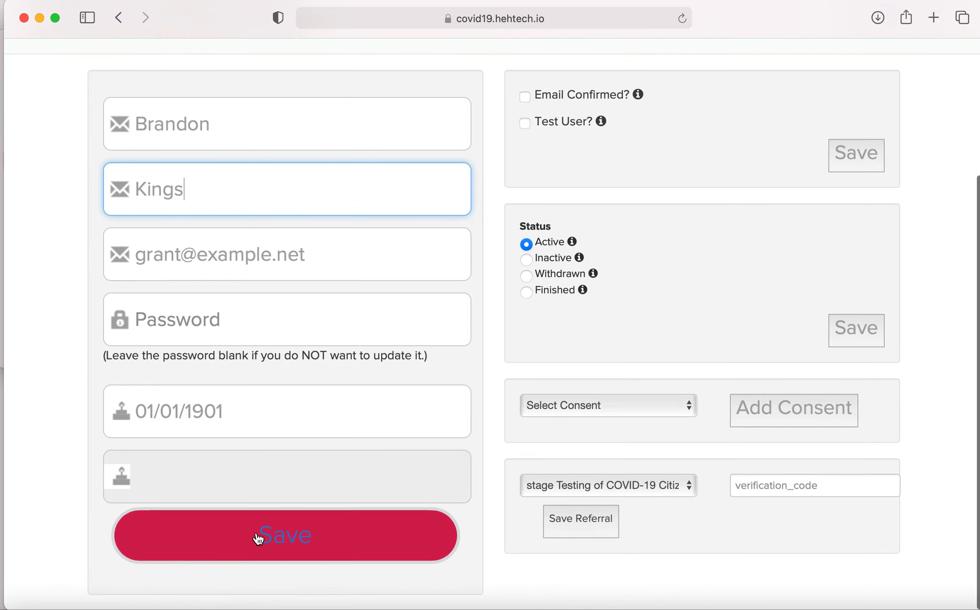
pyautogui.click(258, 537)
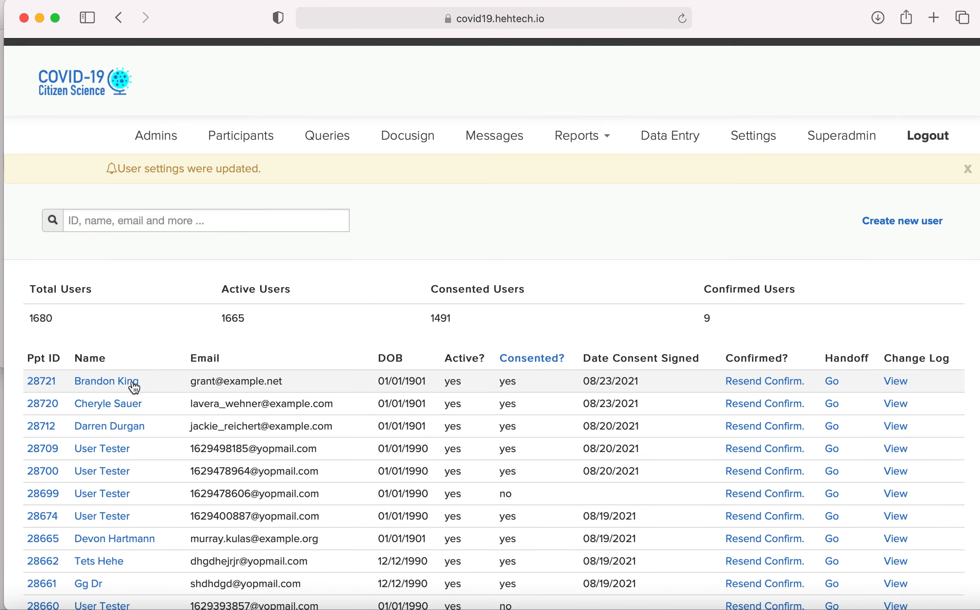
pyautogui.click(682, 19)
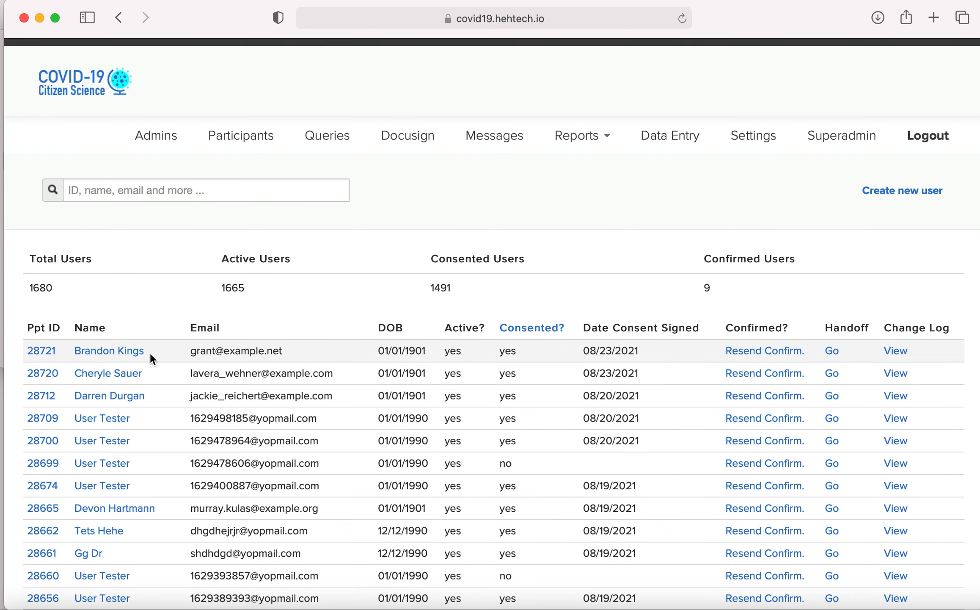
# Step: Reopen the first participant's edit page and review the email confirmation, test user, status, consent and referral settings
pyautogui.click(43, 351)
pyautogui.scroll(-1, 445, 330)
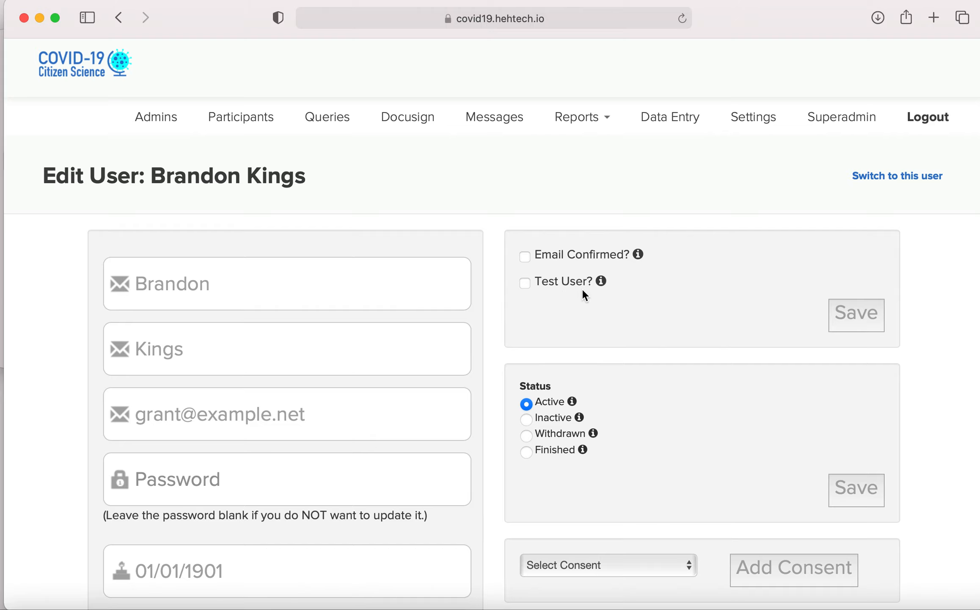
pyautogui.scroll(-1, 583, 291)
pyautogui.scroll(-4, 583, 291)
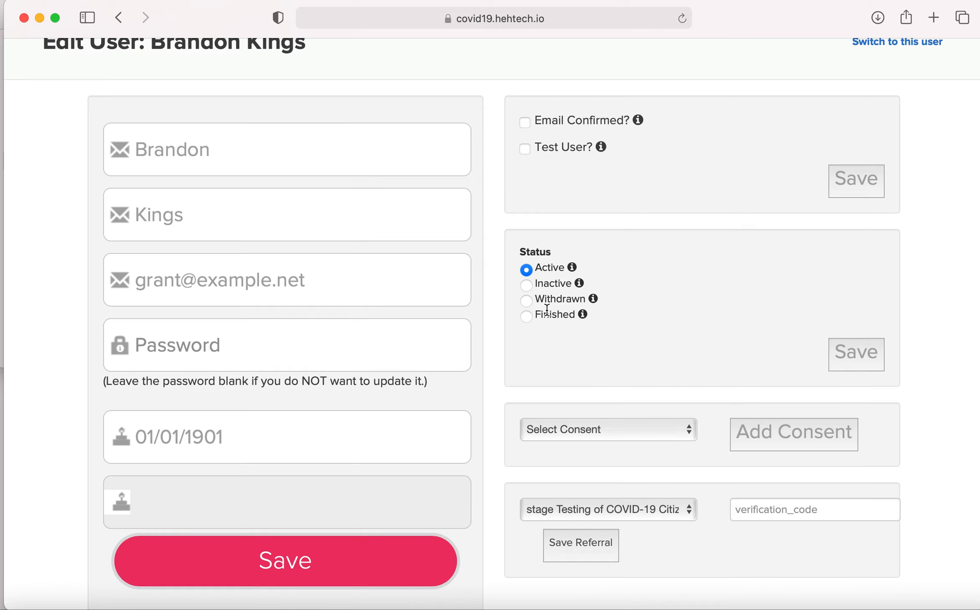
pyautogui.scroll(-1, 546, 310)
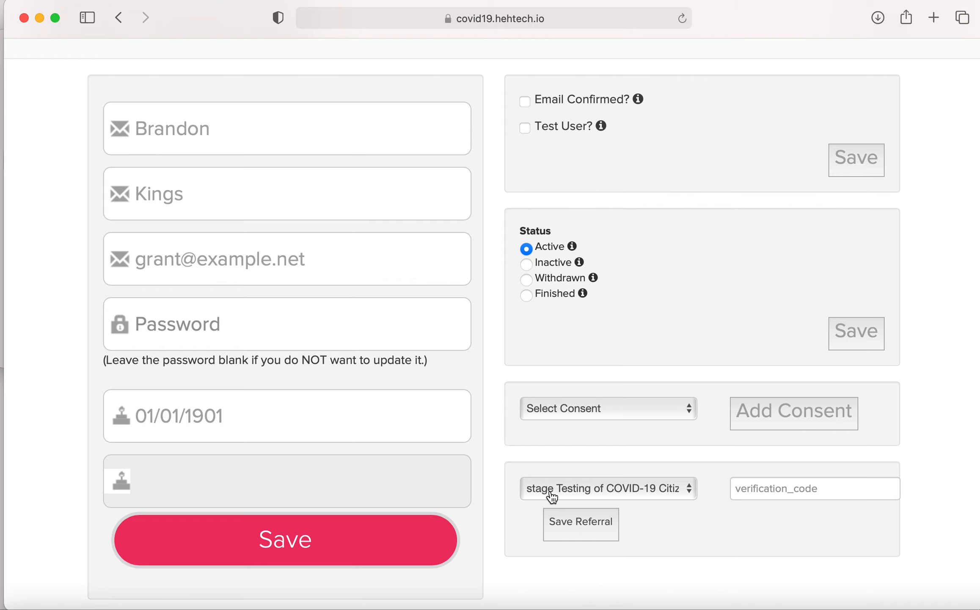
pyautogui.scroll(5, 536, 550)
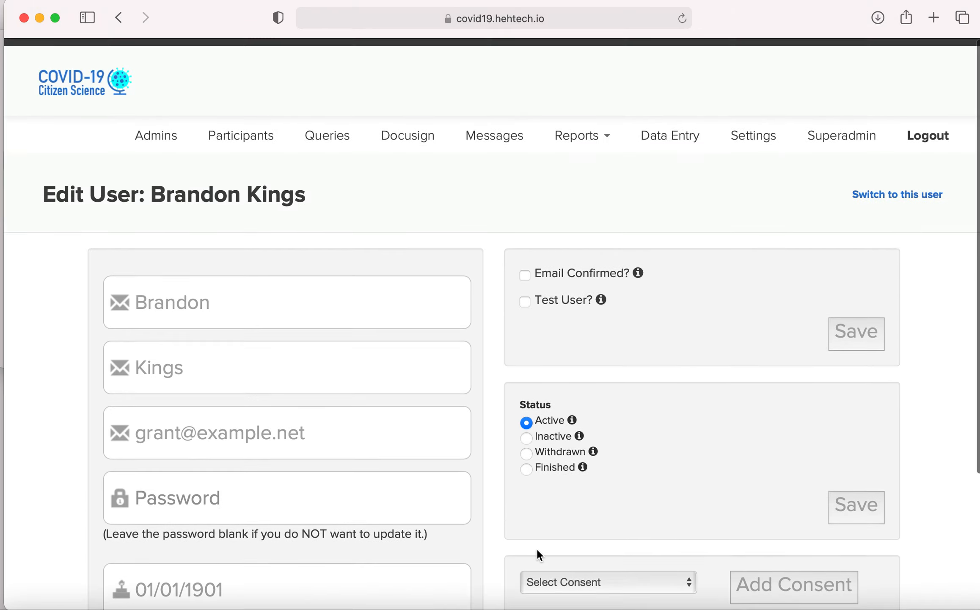
# Step: Return to the participant list, open the first participant's profile and review the contact info and eConsent sections
pyautogui.click(232, 144)
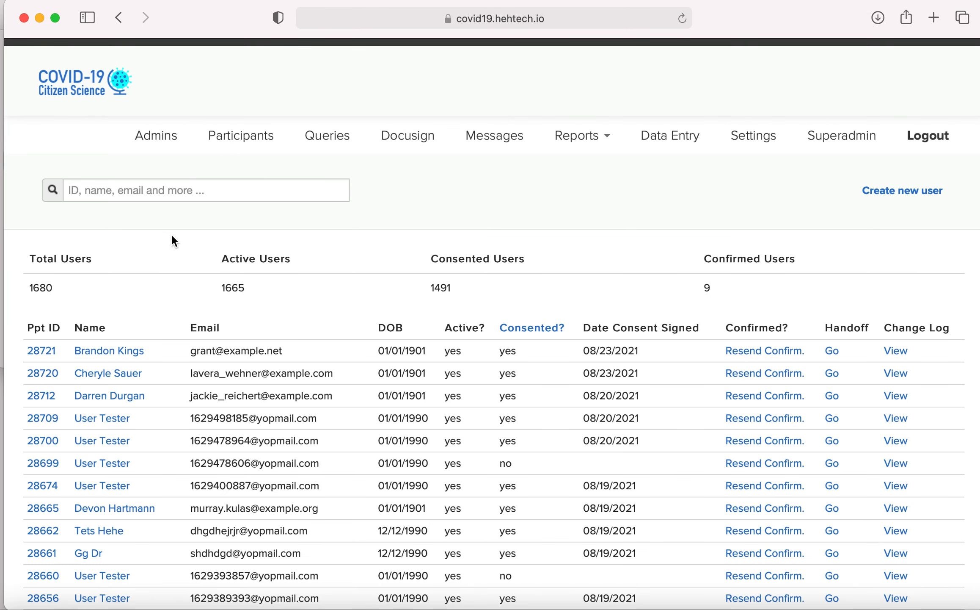
pyautogui.click(116, 352)
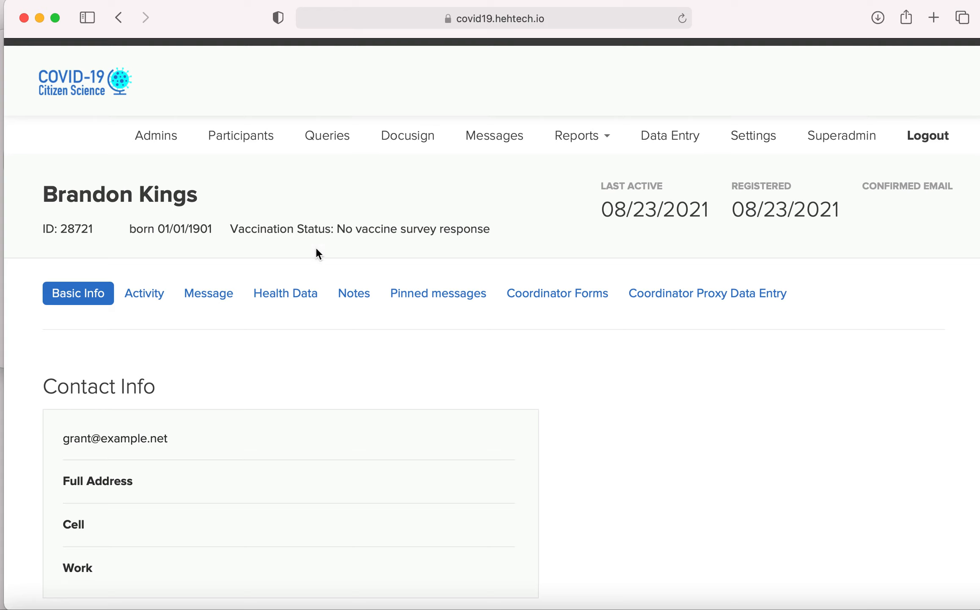
pyautogui.scroll(-2, 235, 328)
pyautogui.scroll(-2, 184, 363)
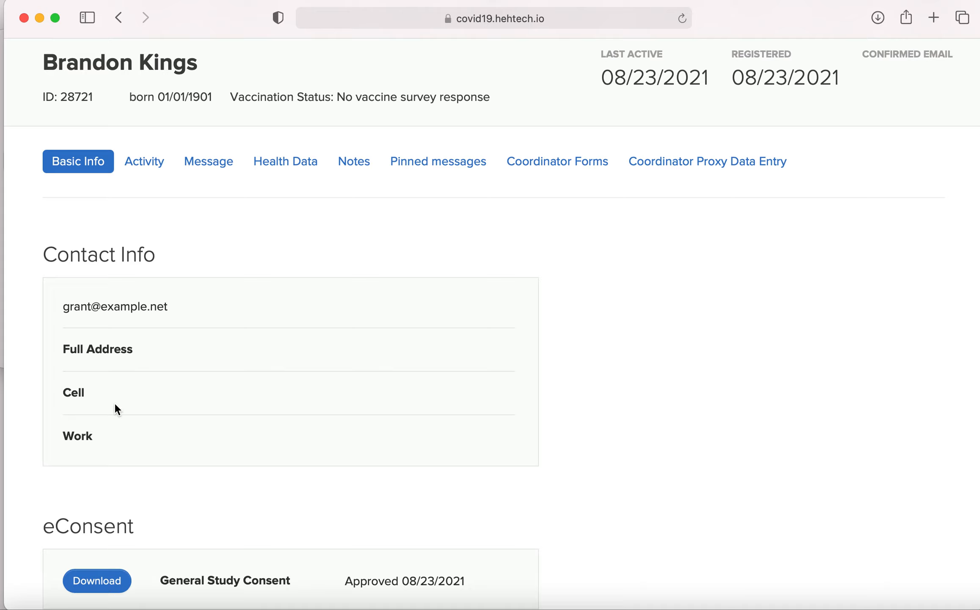
pyautogui.scroll(-2, 173, 391)
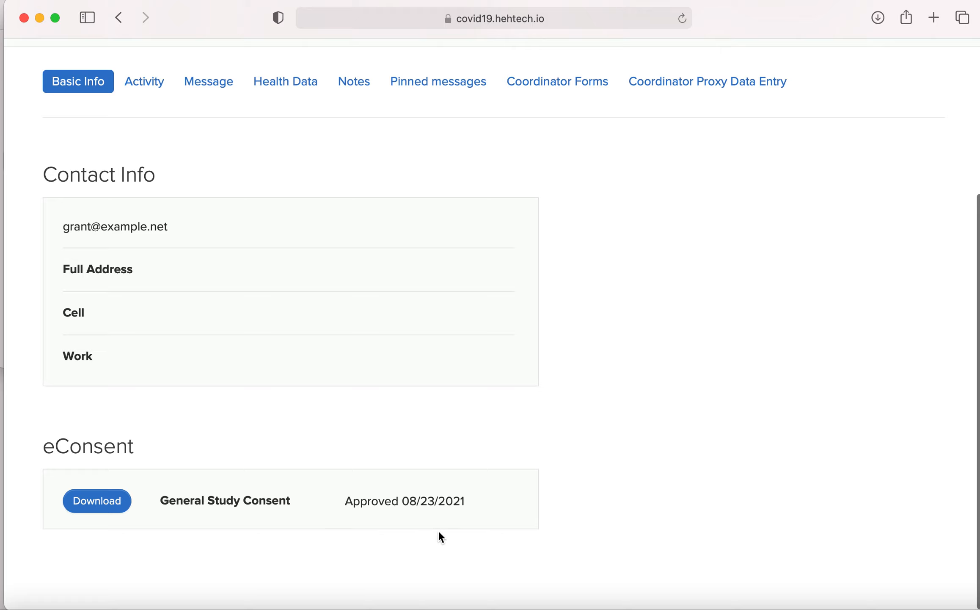
pyautogui.scroll(5, 438, 529)
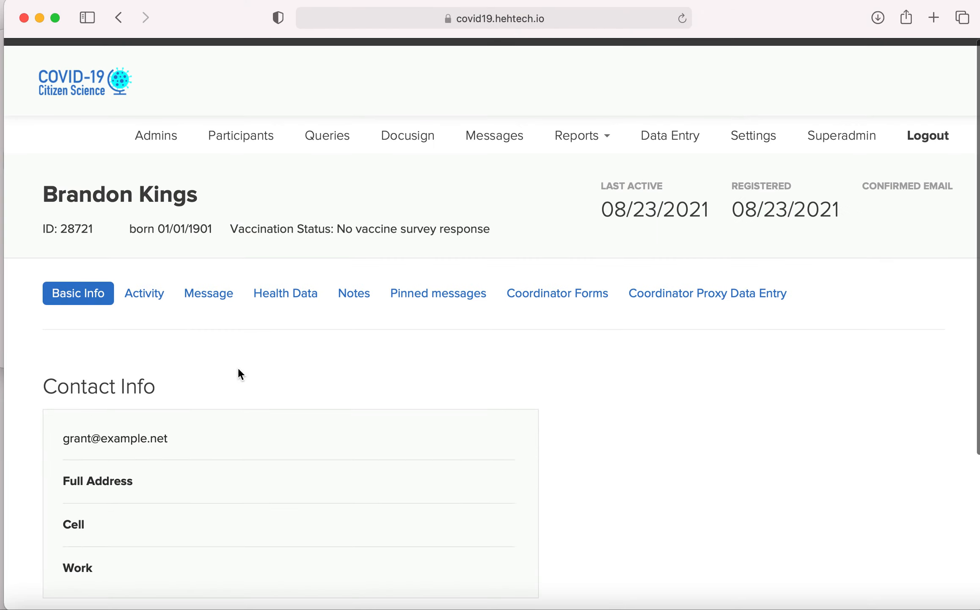
# Step: Show the participant's activity and review the status of the eVisit 1 and eVisit 2 items
pyautogui.click(147, 297)
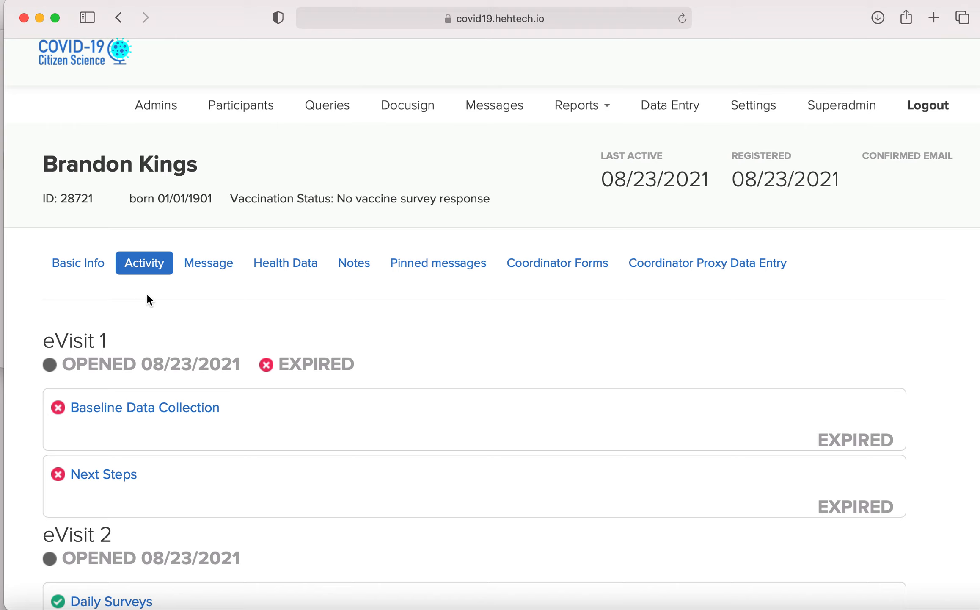
pyautogui.scroll(-2, 147, 299)
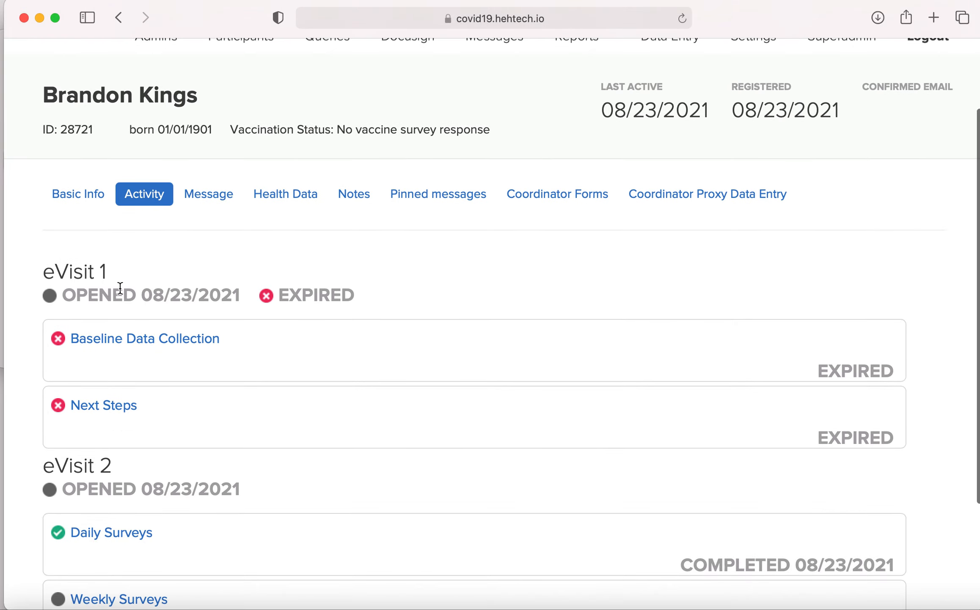
pyautogui.scroll(3, 120, 287)
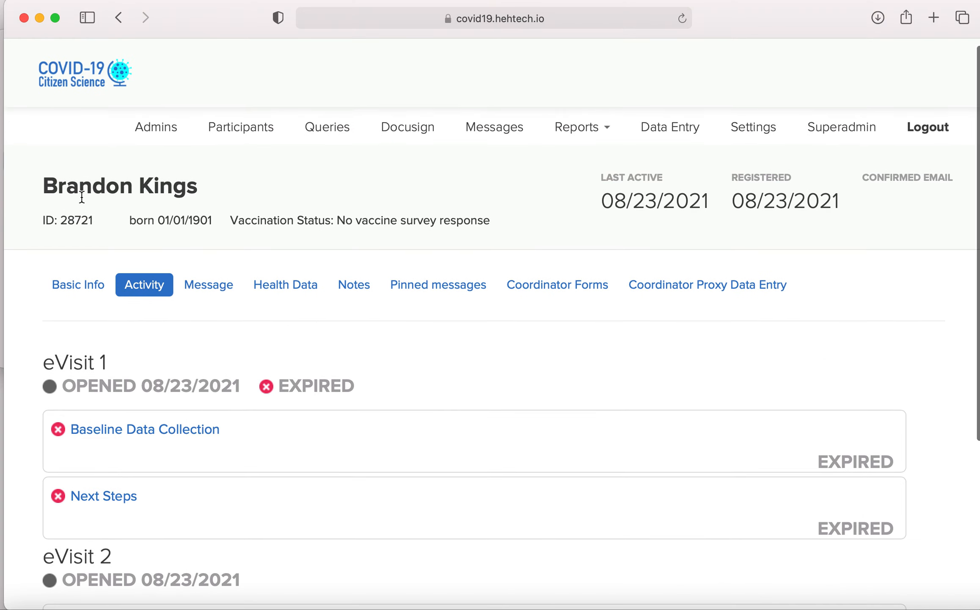
pyautogui.scroll(-3, 81, 196)
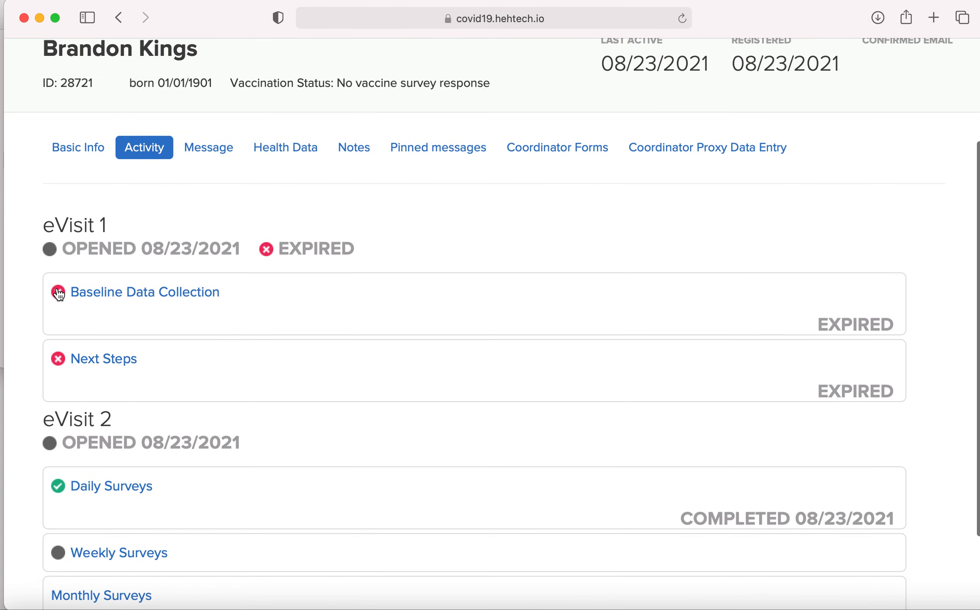
# Step: Expand Baseline Data Collection under eVisit 1 and review the status of each survey it contains
pyautogui.click(76, 304)
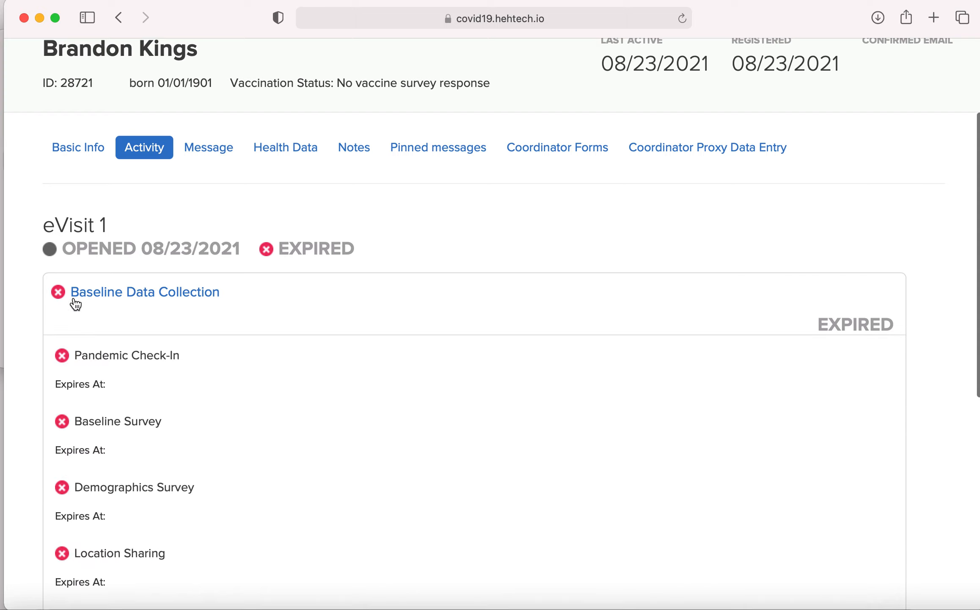
pyautogui.scroll(-5, 97, 288)
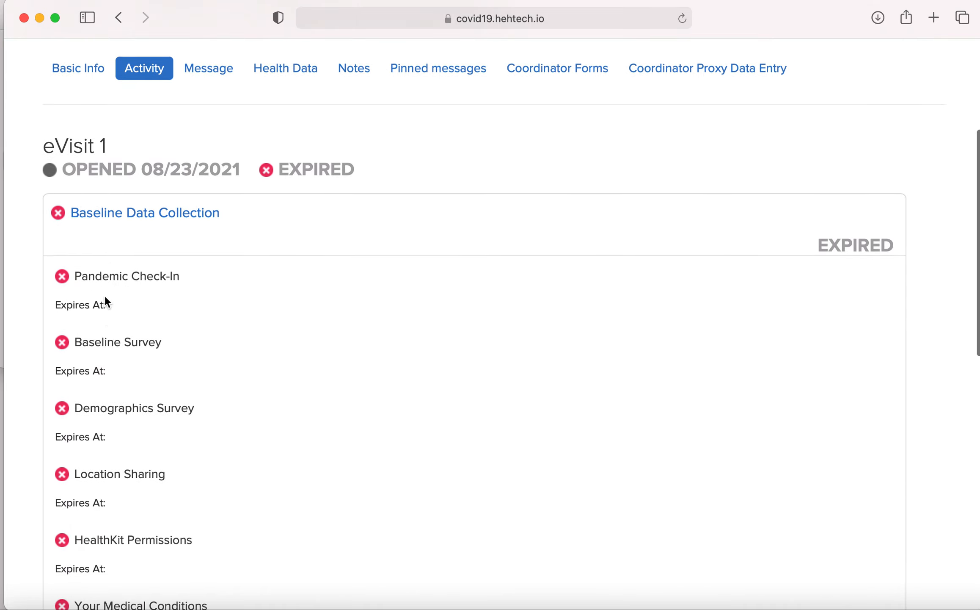
pyautogui.scroll(-5, 105, 335)
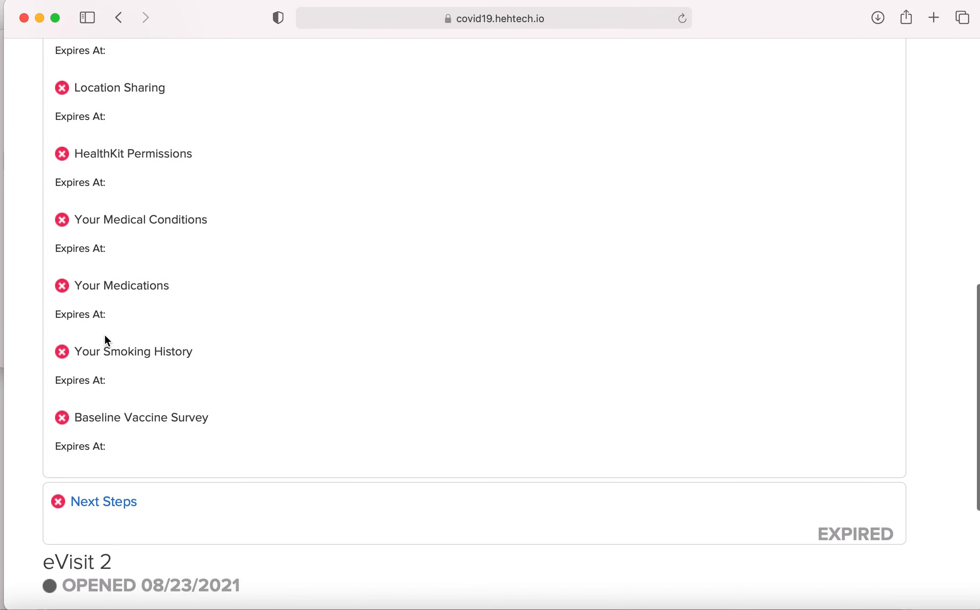
pyautogui.scroll(6, 105, 337)
pyautogui.scroll(2, 104, 334)
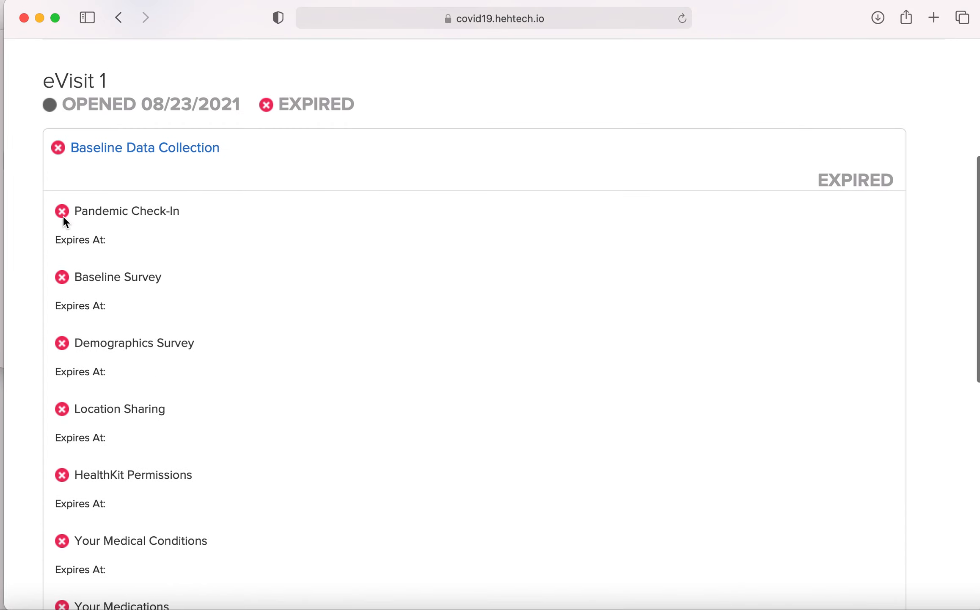
pyautogui.scroll(5, 65, 212)
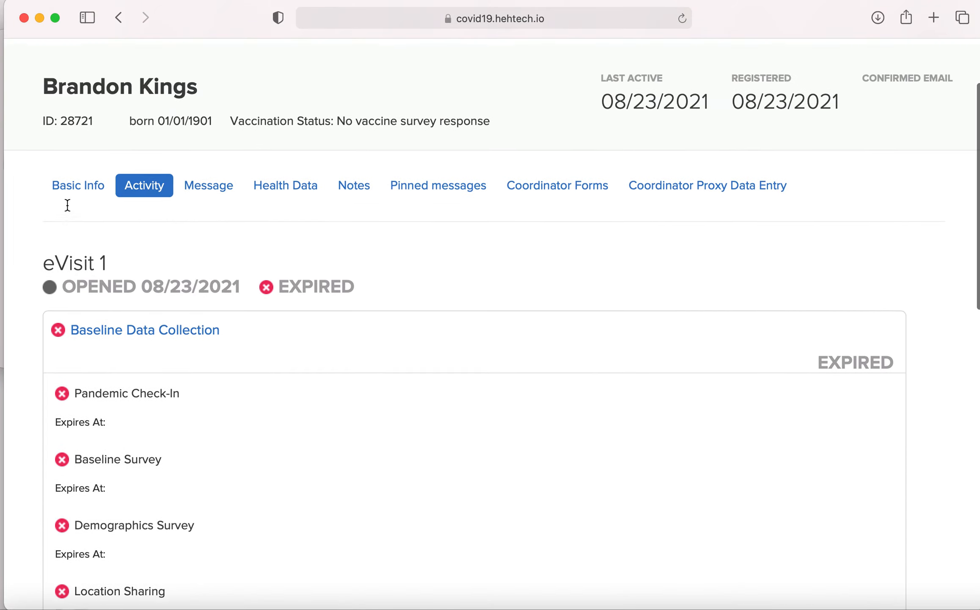
pyautogui.scroll(-2, 94, 302)
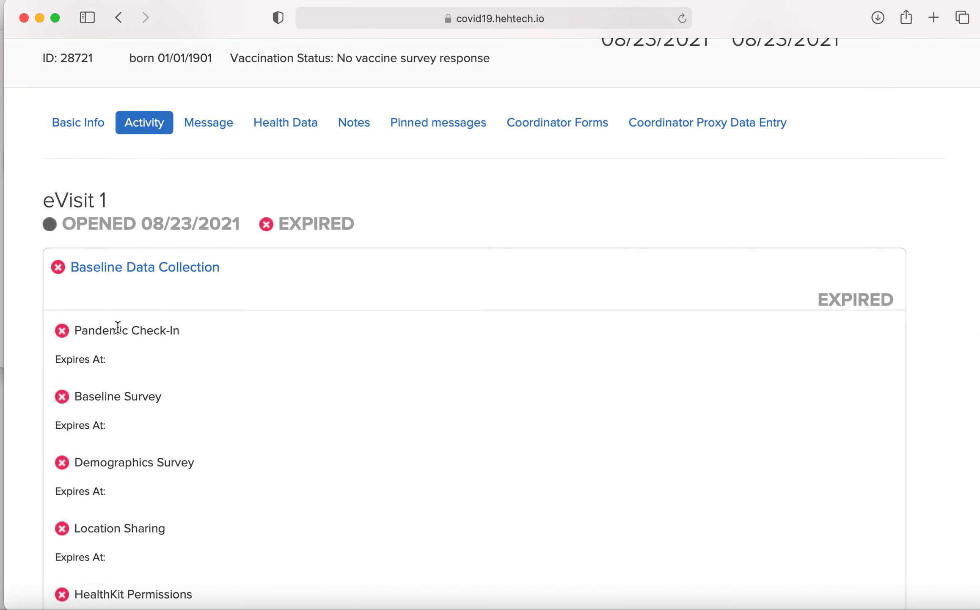
pyautogui.scroll(-8, 127, 506)
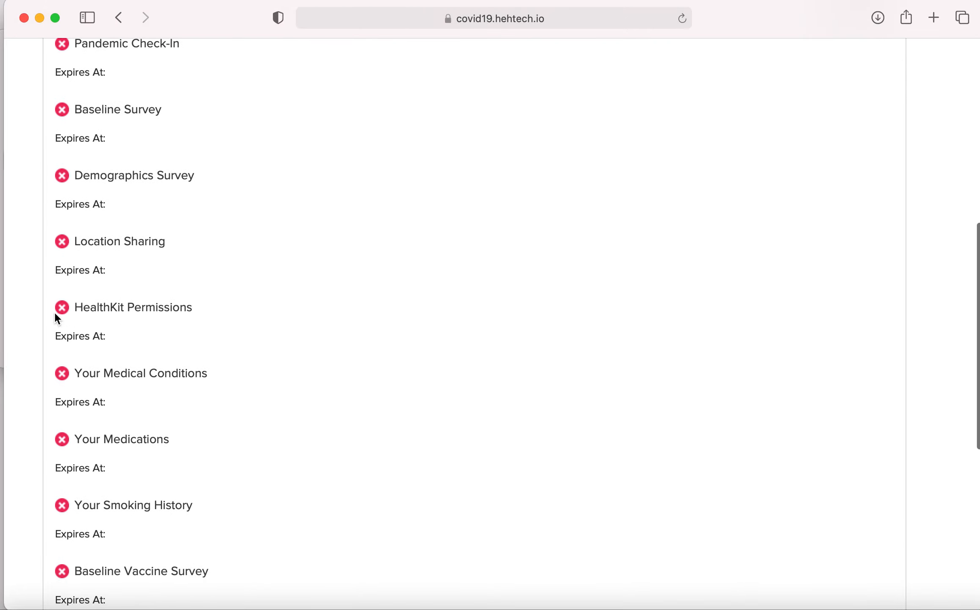
pyautogui.scroll(-2, 94, 324)
# Step: Expand the Daily Surveys item under eVisit 2 to view its contents
pyautogui.scroll(-2, 95, 324)
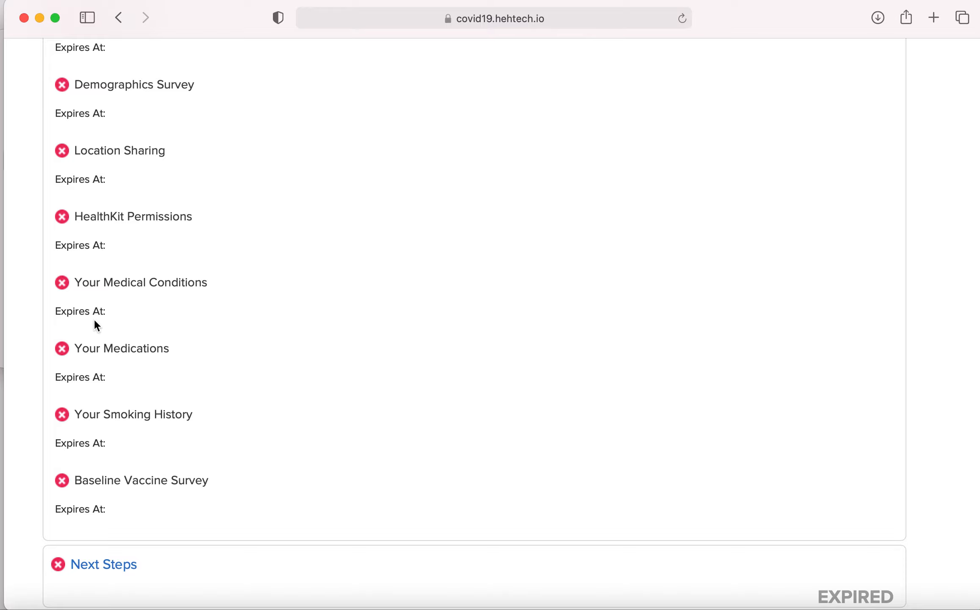
pyautogui.scroll(-12, 97, 325)
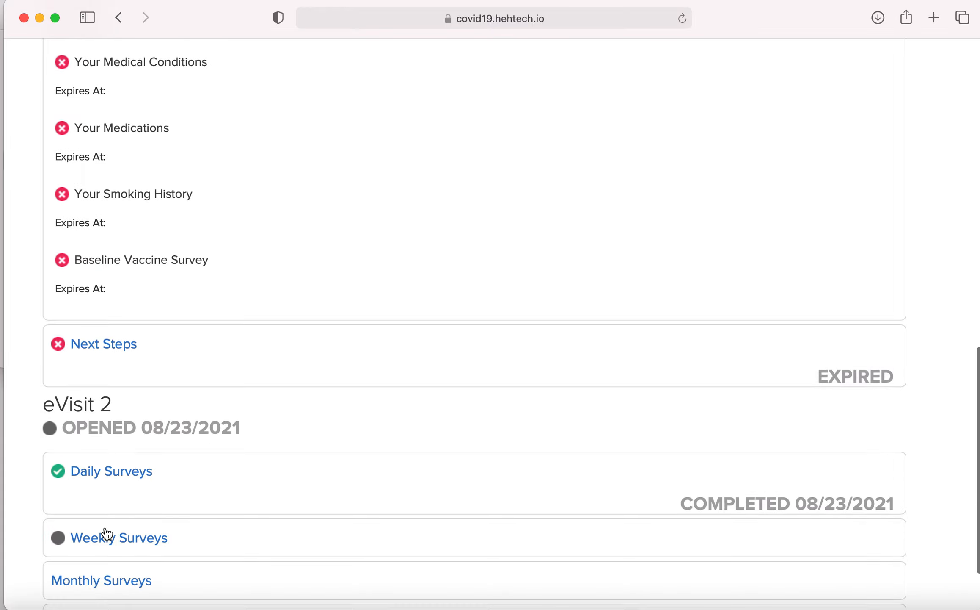
pyautogui.click(88, 376)
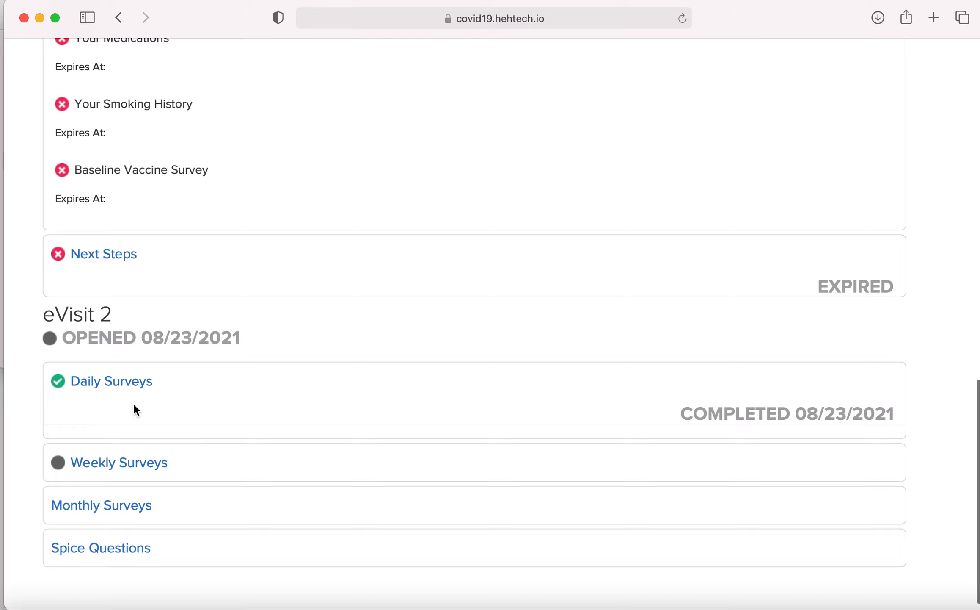
# Step: Return to the participant list and open the profile of the fifteenth participant listed
pyautogui.scroll(20, 133, 404)
pyautogui.click(252, 136)
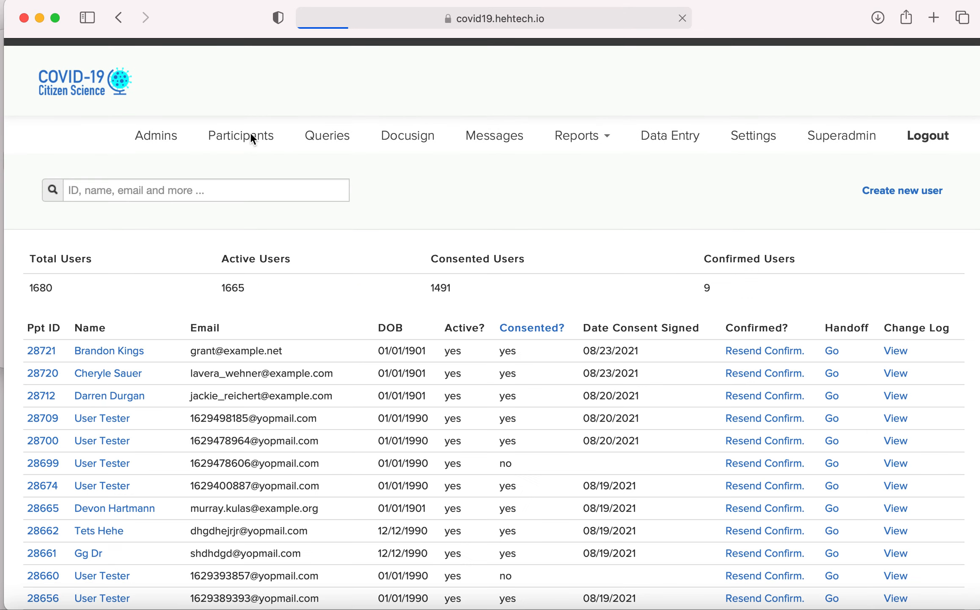
pyautogui.scroll(-3, 115, 455)
pyautogui.scroll(-5, 115, 457)
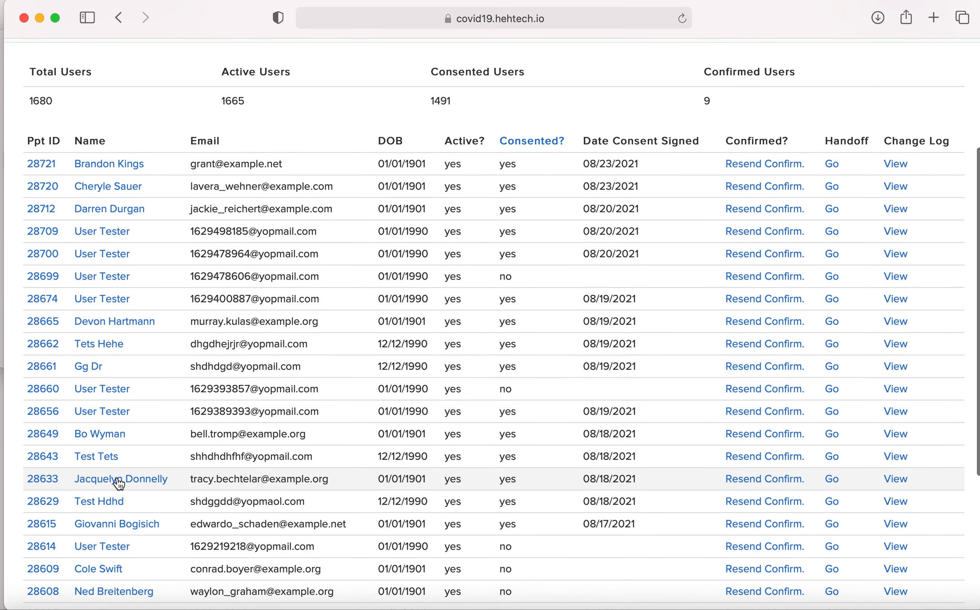
pyautogui.click(118, 479)
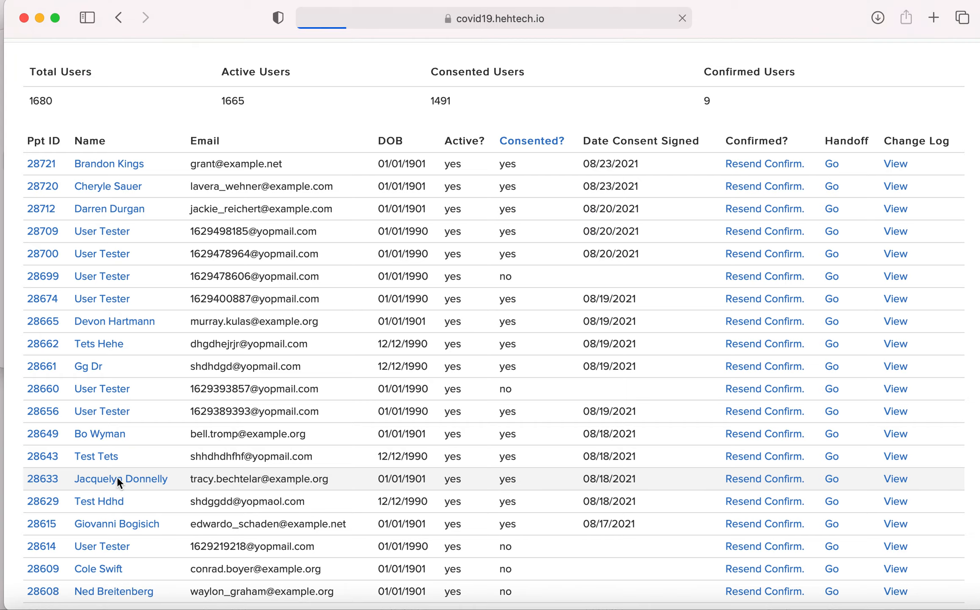
# Step: Show this participant's activity and check the status of the items under eVisit 1 and eVisit 2
pyautogui.click(144, 306)
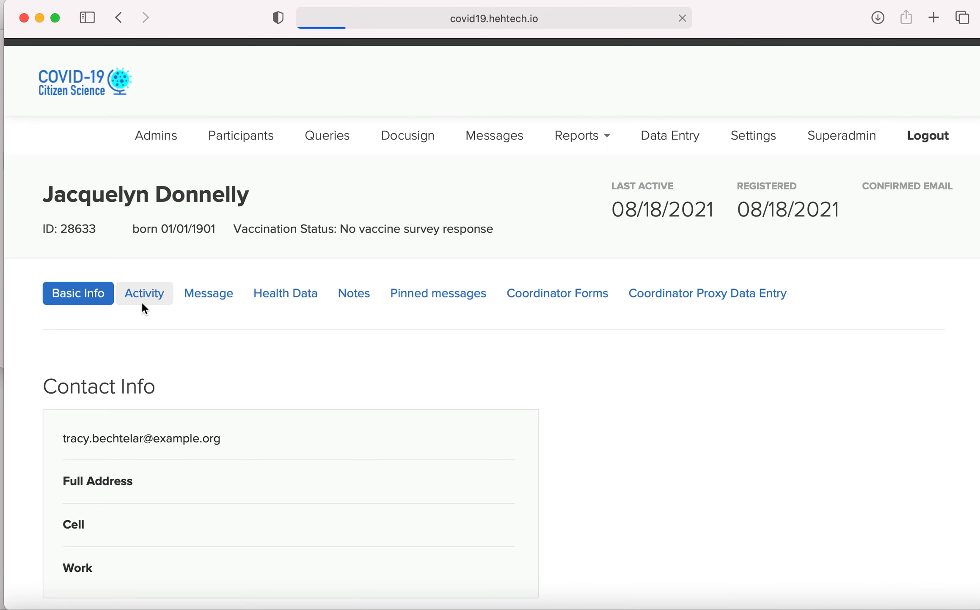
pyautogui.scroll(-2, 143, 305)
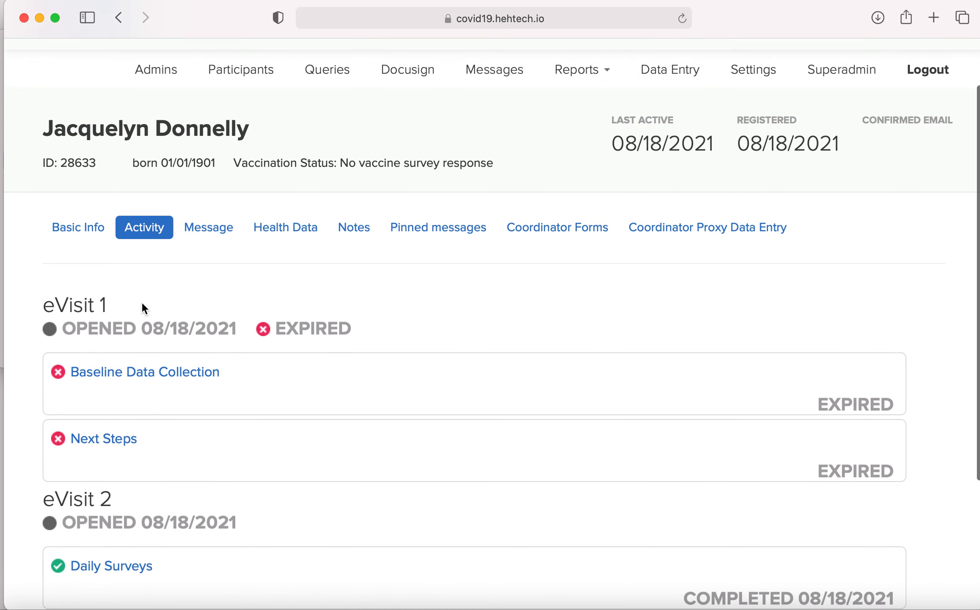
# Step: Return to the participant list and search it by the desired participant's first name
pyautogui.click(253, 77)
pyautogui.scroll(-5, 103, 519)
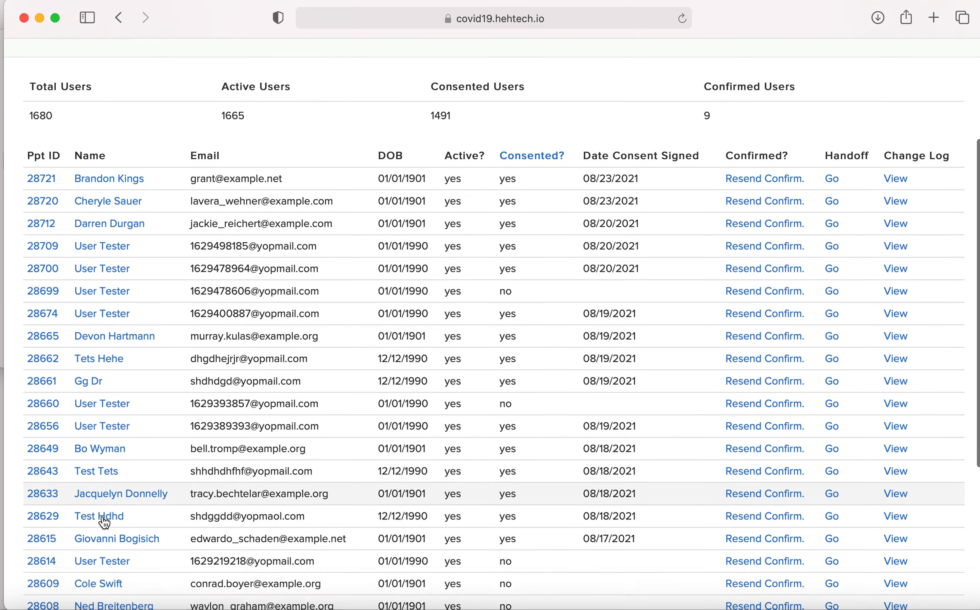
pyautogui.scroll(6, 102, 515)
pyautogui.click(114, 191)
pyautogui.write('xoc')
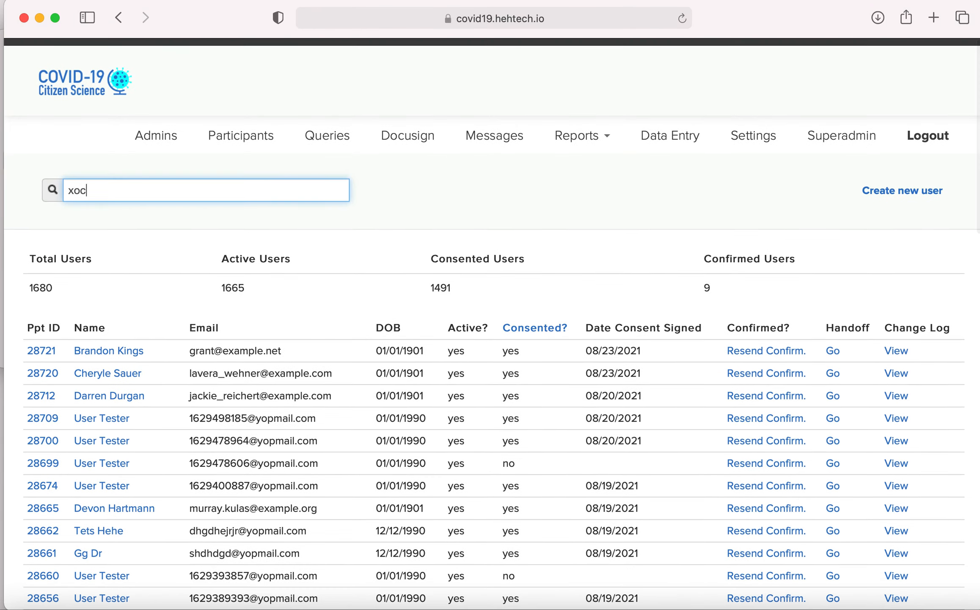
pyautogui.write('ht')
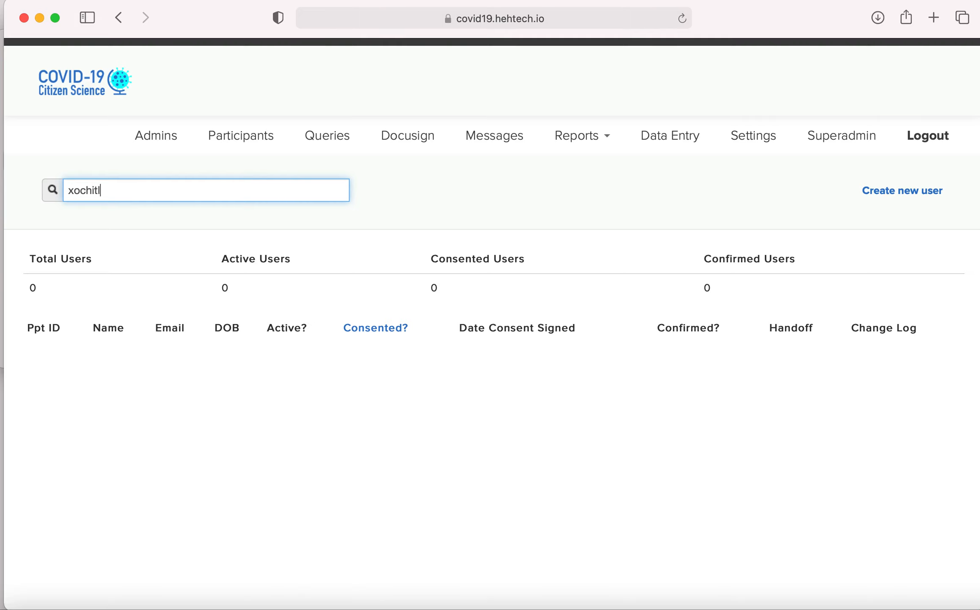
pyautogui.write('tl')
pyautogui.press('Return')
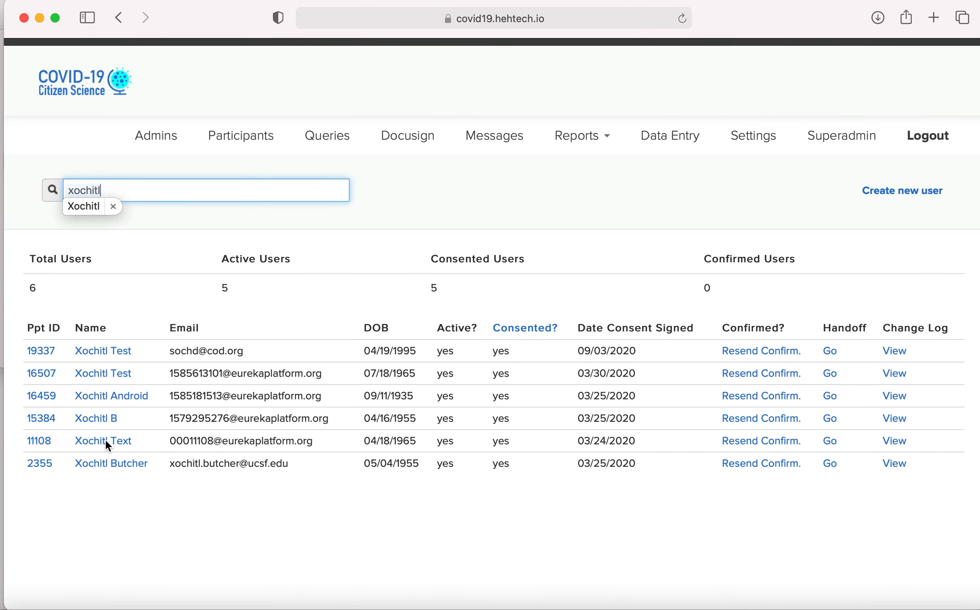
# Step: Open the fifth matching participant's profile and review the Baseline Data Collection surveys in their activity
pyautogui.click(106, 441)
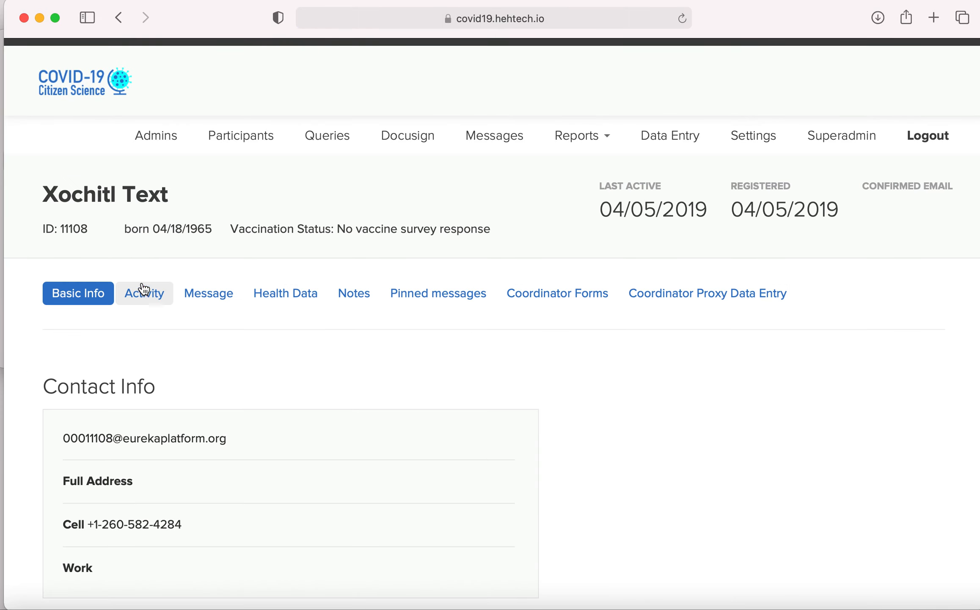
pyautogui.click(143, 288)
pyautogui.click(172, 449)
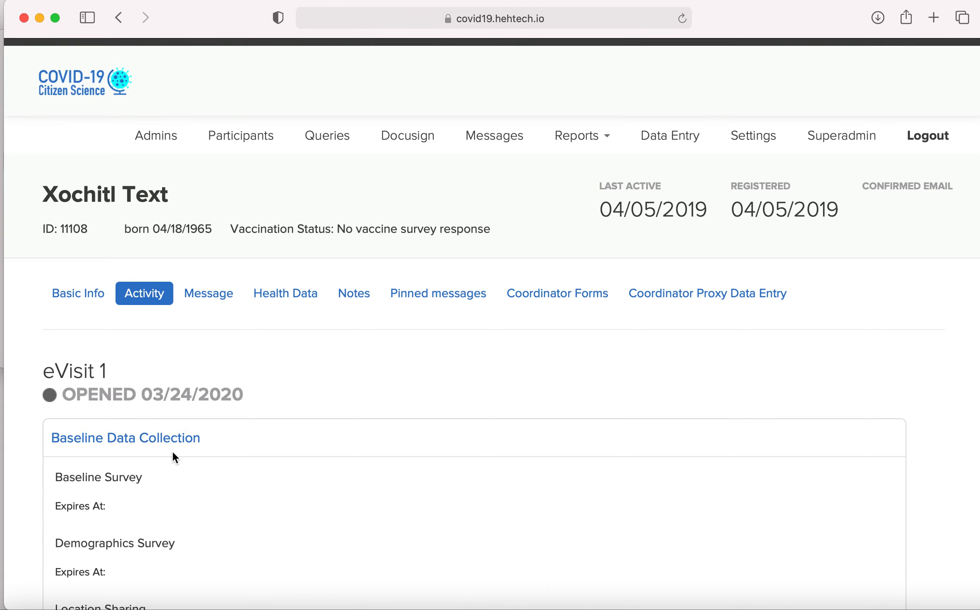
pyautogui.scroll(-5, 172, 449)
pyautogui.scroll(5, 172, 448)
pyautogui.hscroll(-5, 172, 448)
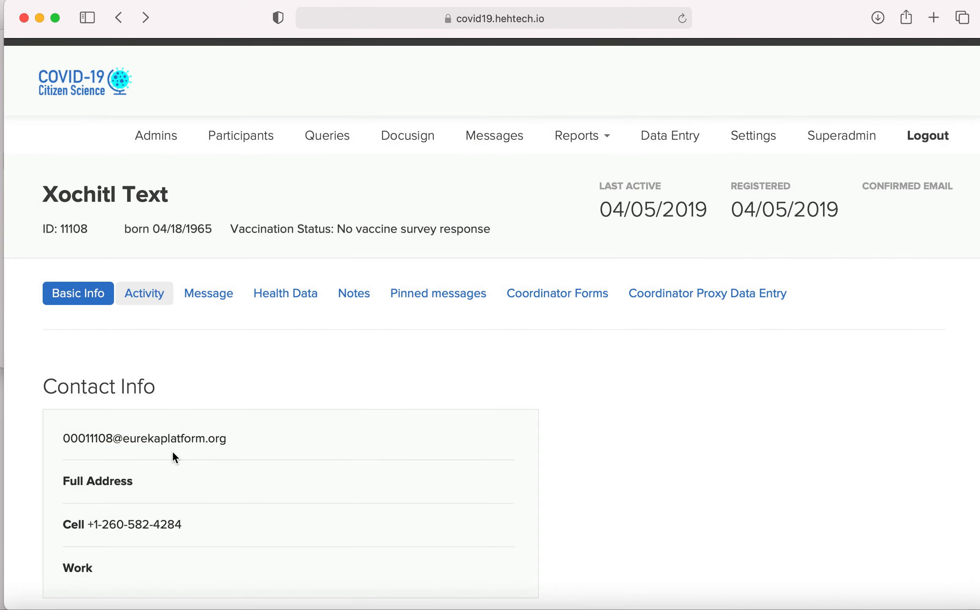
# Step: Return to the full participant list and show the activity of the seventh participant listed
pyautogui.click(238, 144)
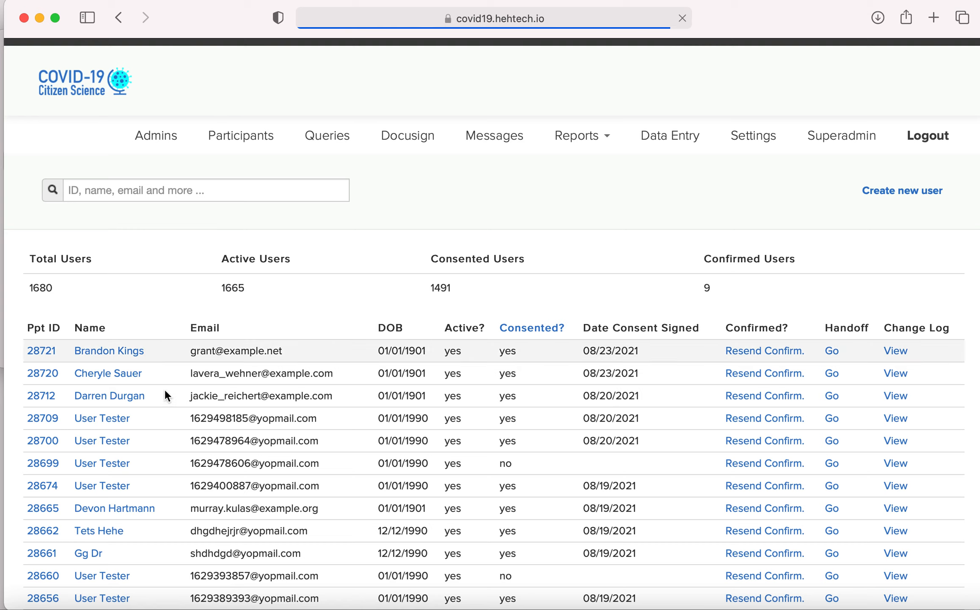
pyautogui.click(98, 487)
pyautogui.click(144, 295)
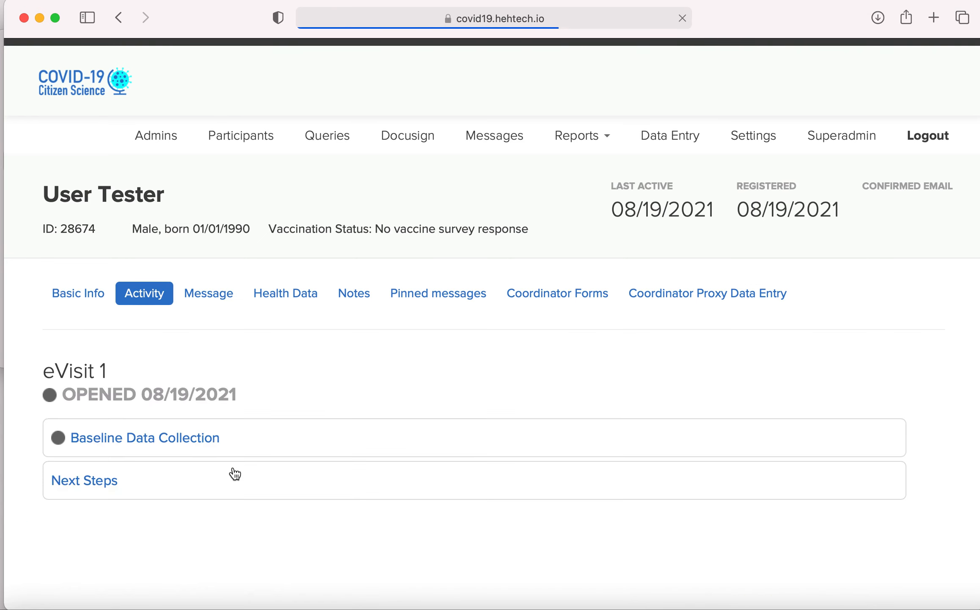
# Step: Expand Baseline Data Collection under eVisit 1 and review the status of its surveys down to Baseline Vaccine Survey
pyautogui.click(195, 439)
pyautogui.scroll(-10, 195, 440)
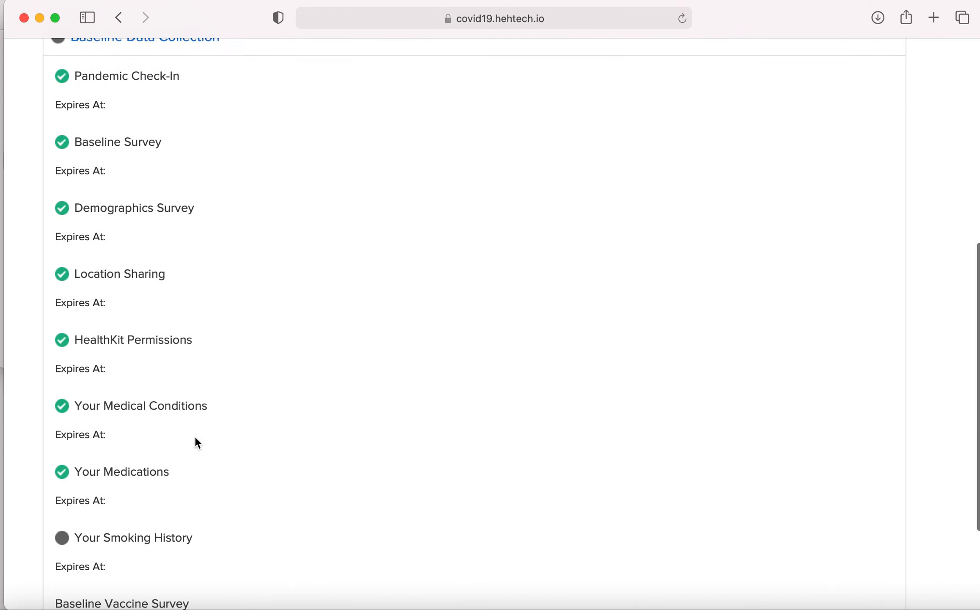
pyautogui.scroll(-2, 195, 440)
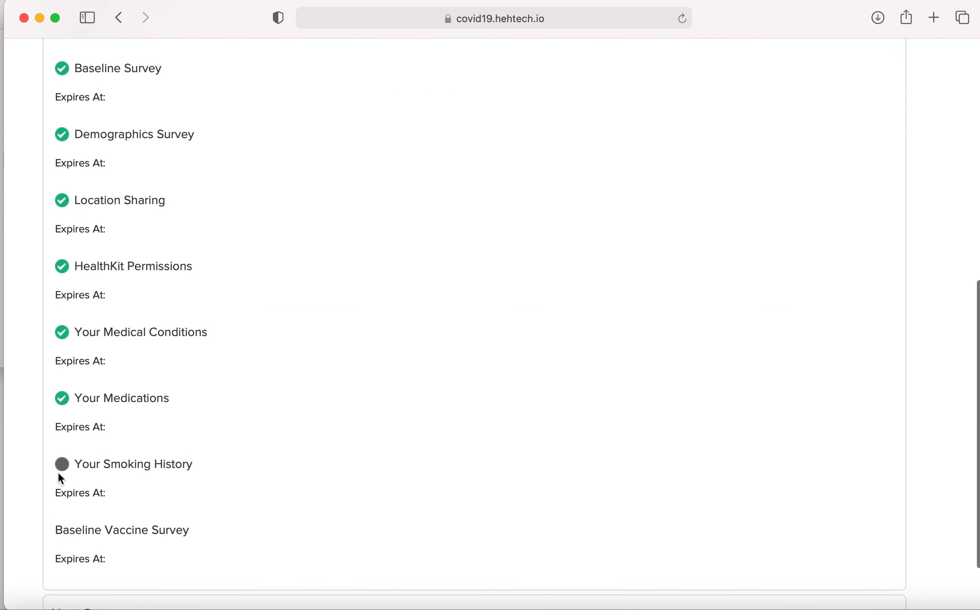
# Step: Expand the Next Steps item under eVisit 1 to view its contents, and collapse it again
pyautogui.scroll(-2, 68, 451)
pyautogui.click(101, 537)
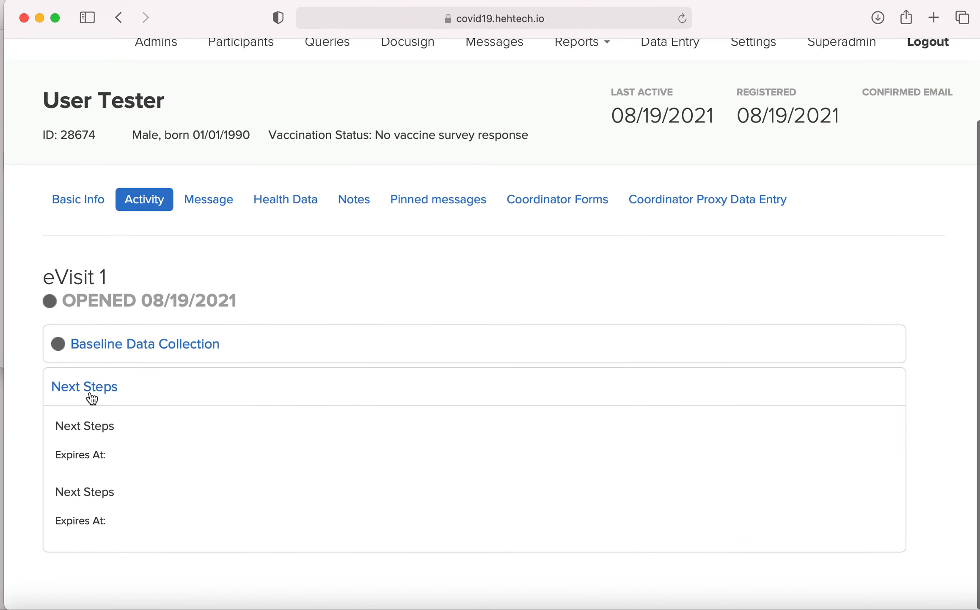
pyautogui.click(91, 394)
# Step: Reopen Baseline Data Collection under eVisit 1 and look through its survey statuses again
pyautogui.click(102, 439)
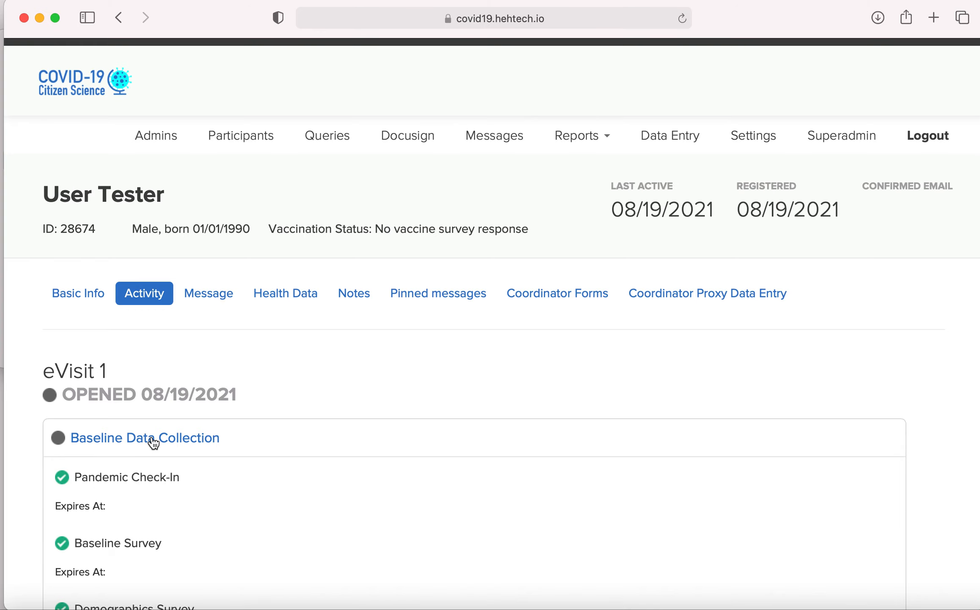
pyautogui.scroll(-3, 74, 368)
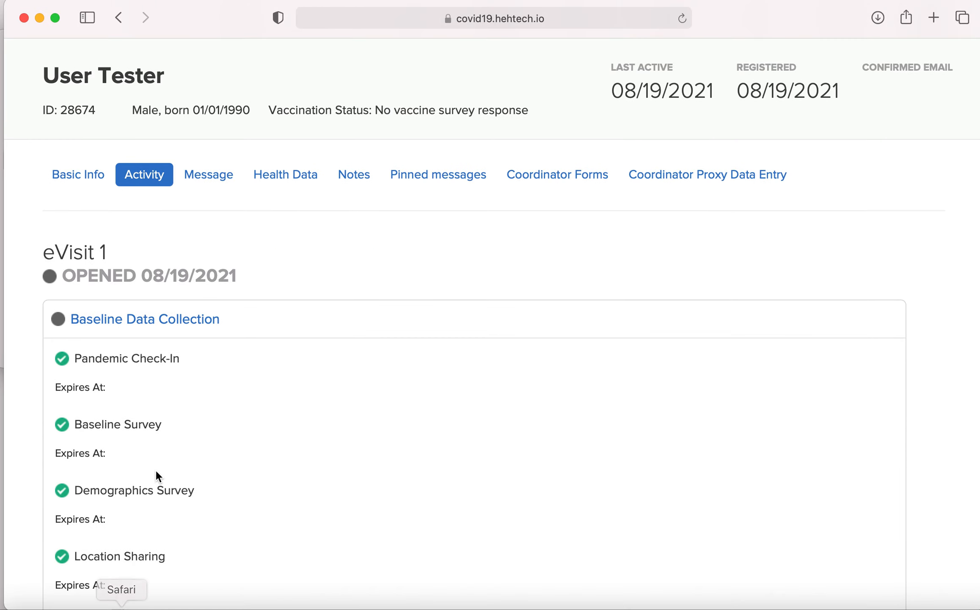
pyautogui.scroll(-4, 155, 474)
pyautogui.scroll(7, 155, 475)
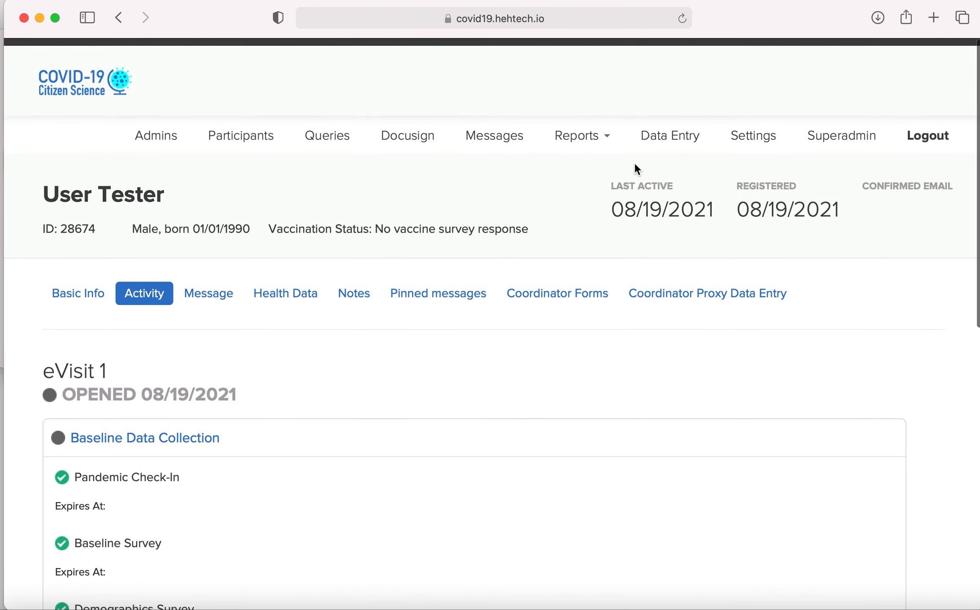